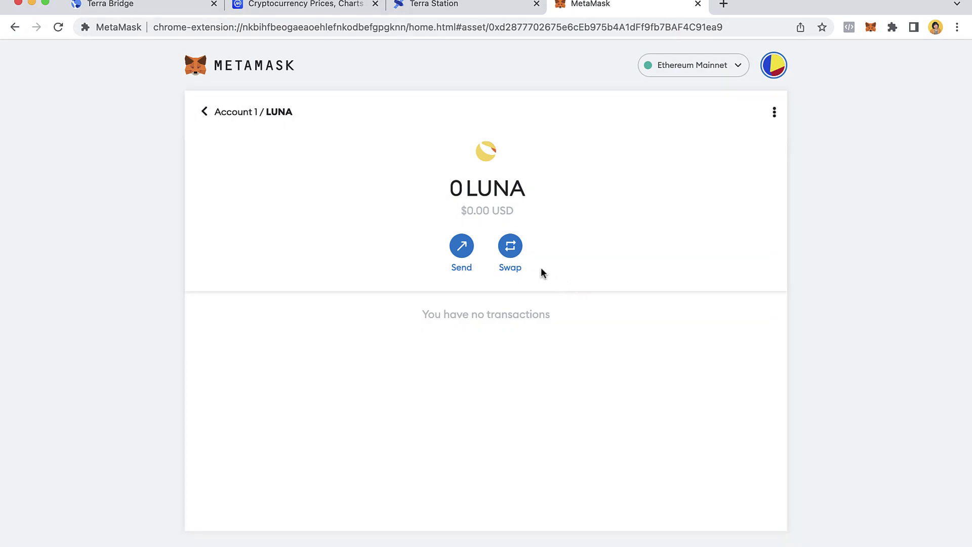
Start a MetaMask swap, skip the Smart Transactions prompt, and choose LUNA as the source token.
click(510, 252)
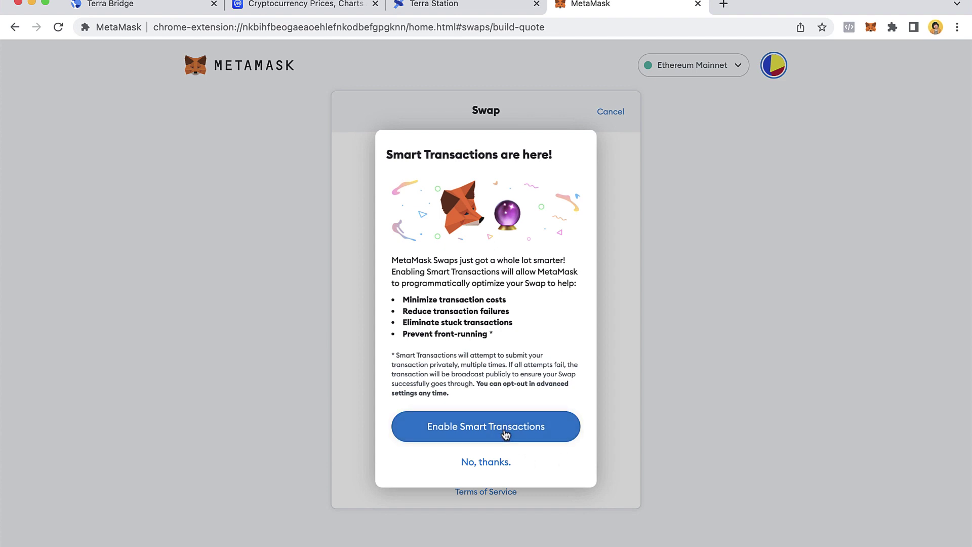
click(505, 433)
click(460, 196)
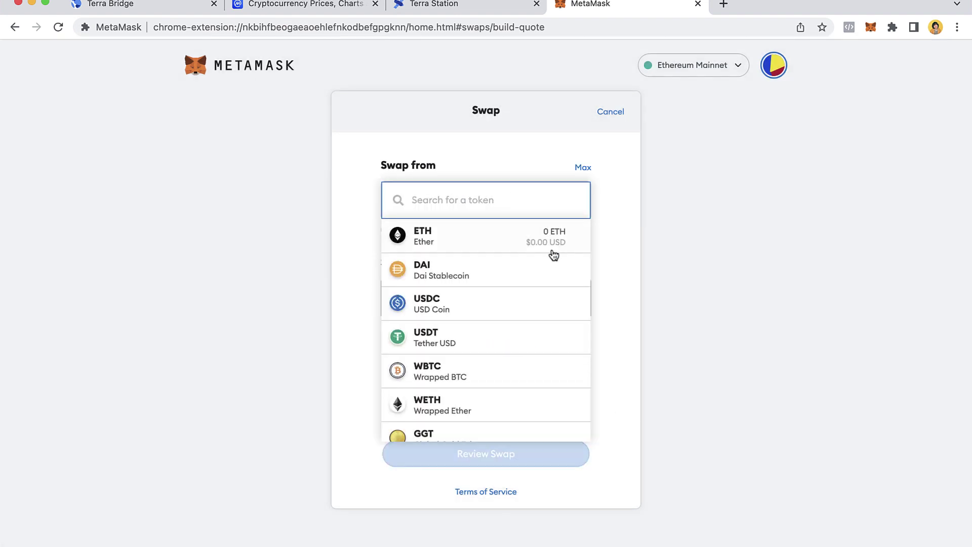
text(luna)
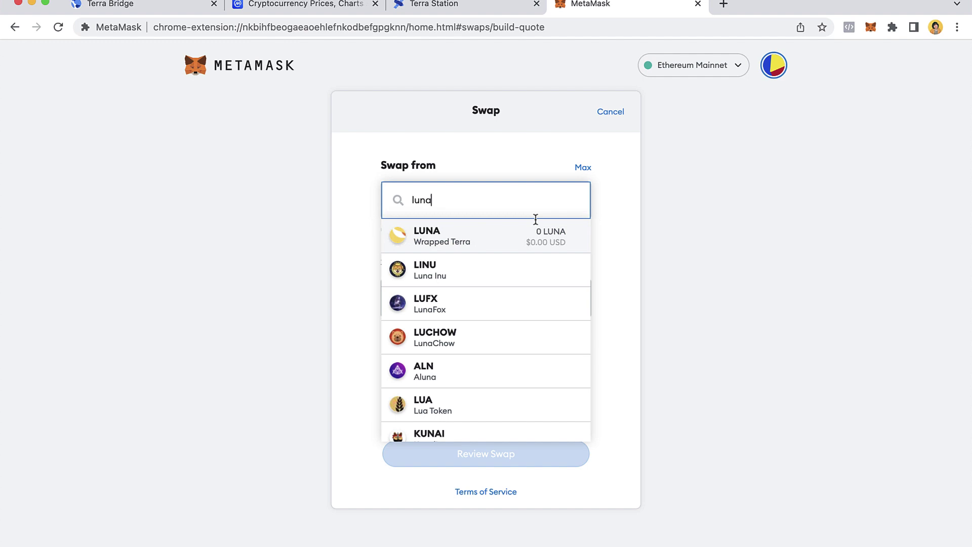
click(478, 243)
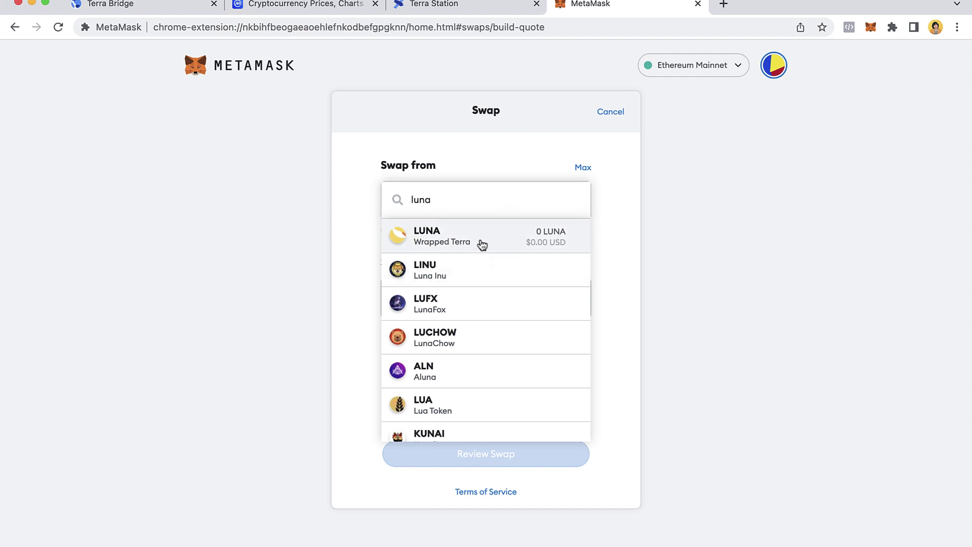
Enter 2 as the swap amount and search 'terra', then 'LUNA', for the destination token.
text(2)
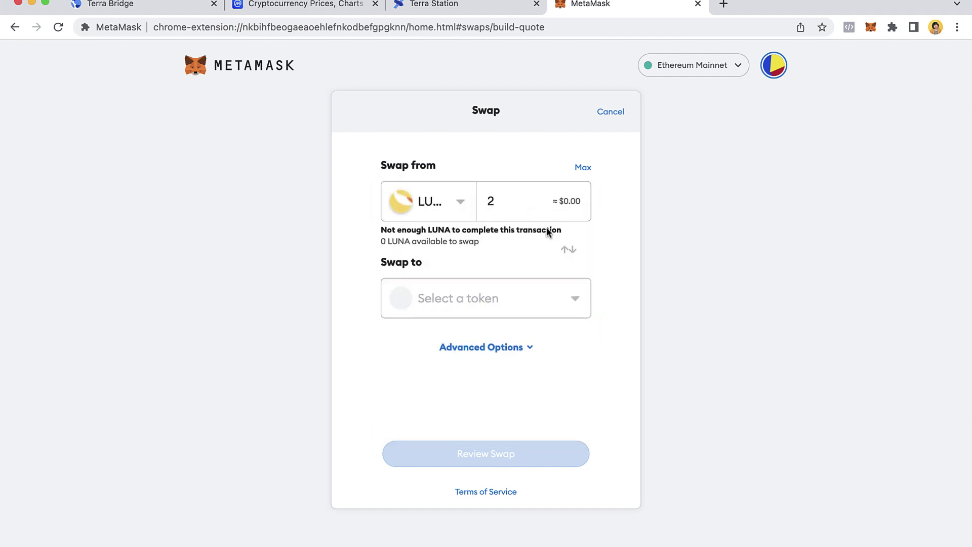
click(494, 301)
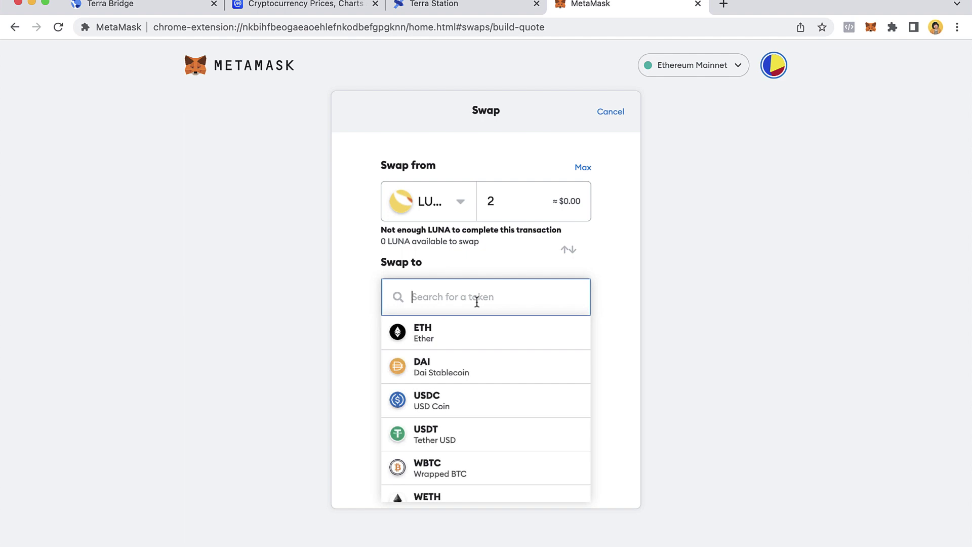
text(terra)
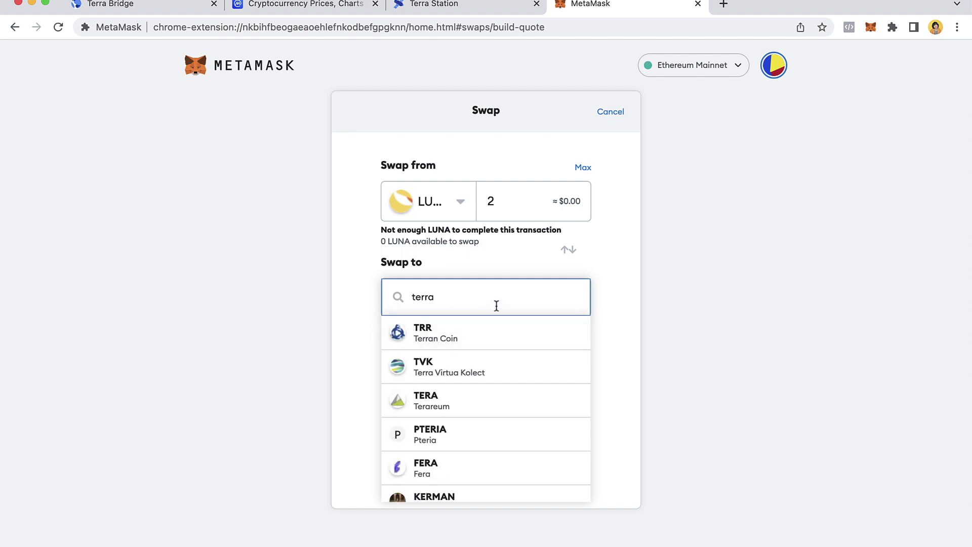
key(BackSpace)
key(BackSpace)
key(BackSpace)
text(LUNA)
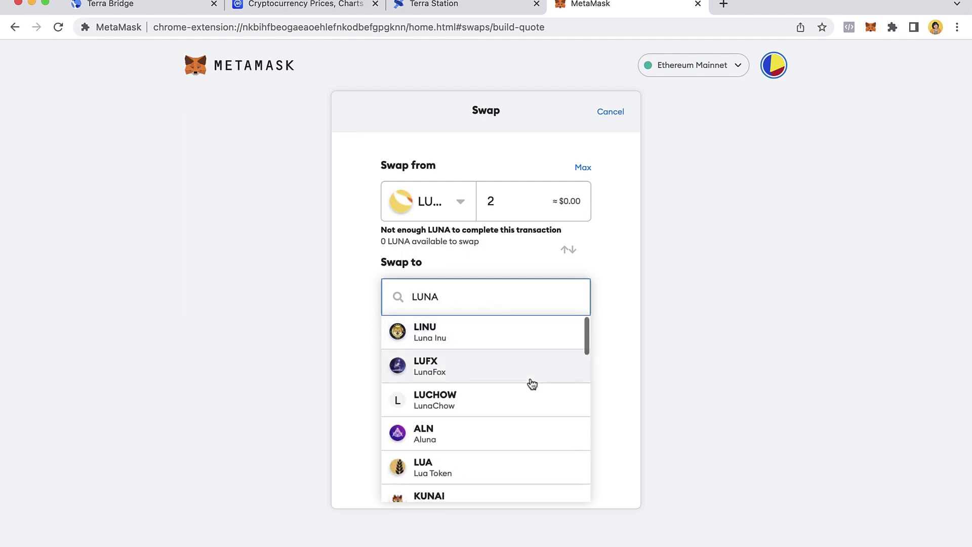
scroll(531, 384, down, 3)
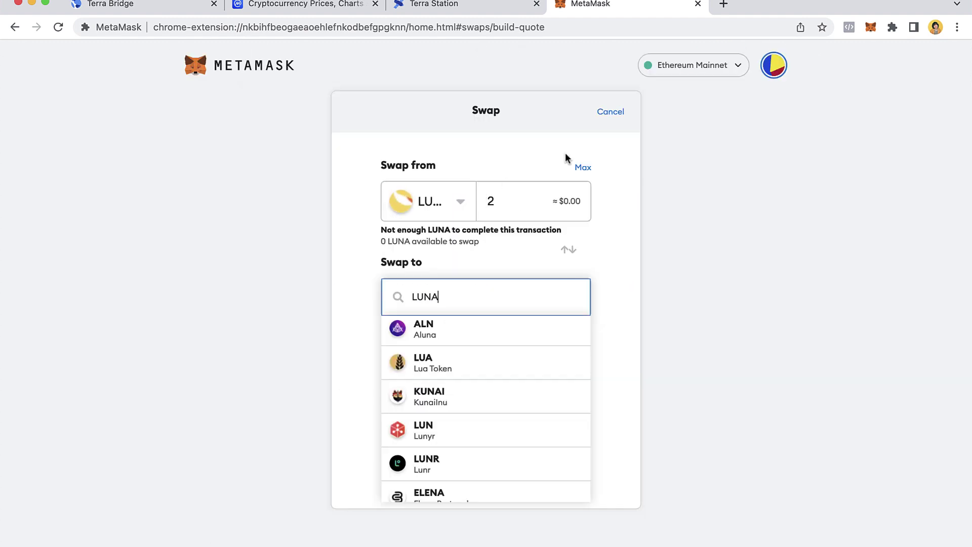
Review the wallet's balances and network list, then close the wallet overview.
click(872, 29)
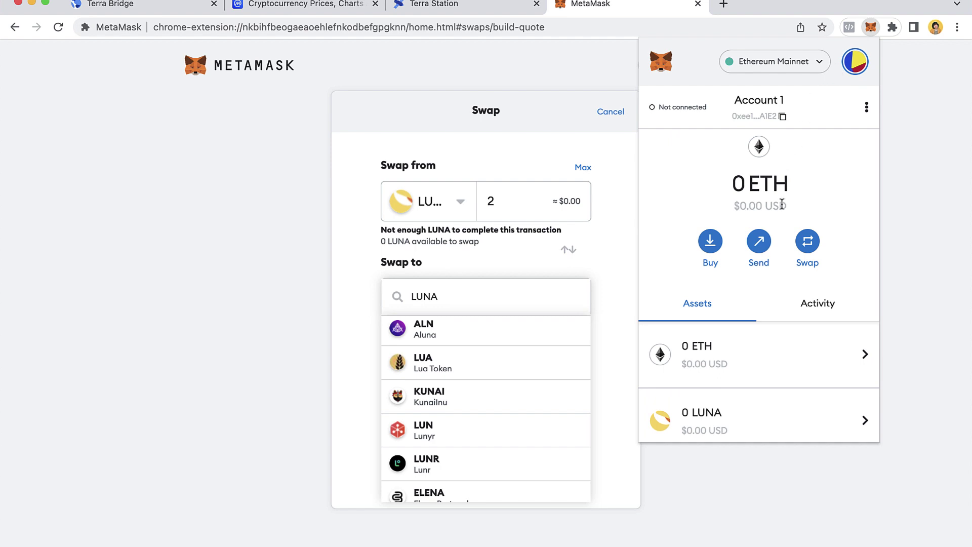
scroll(739, 266, down, 1)
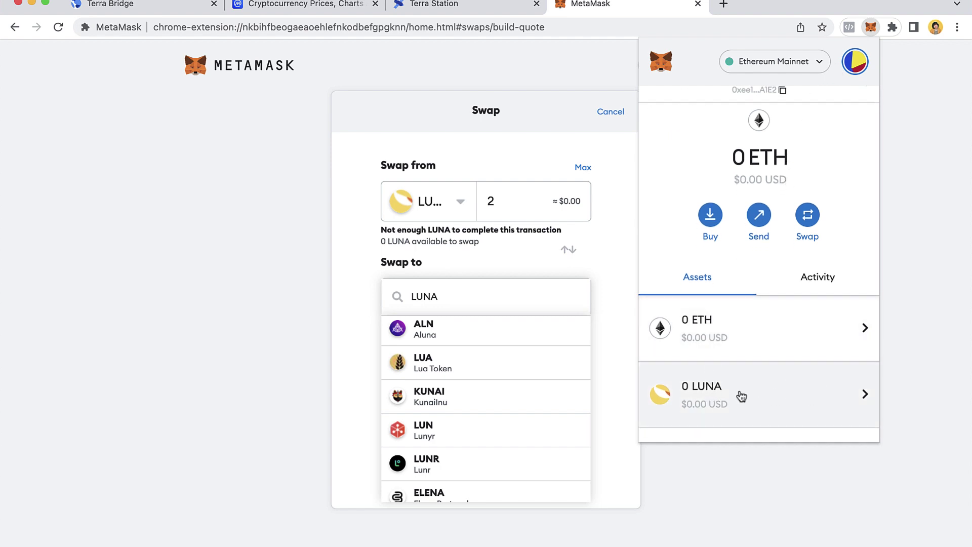
click(790, 61)
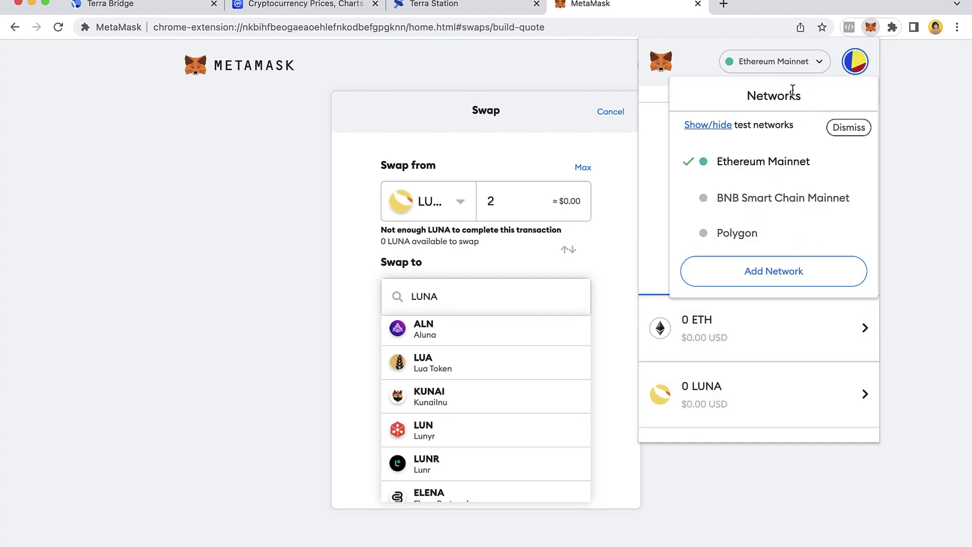
click(636, 11)
Go back to the Terra Bridge page and reload it.
click(154, 8)
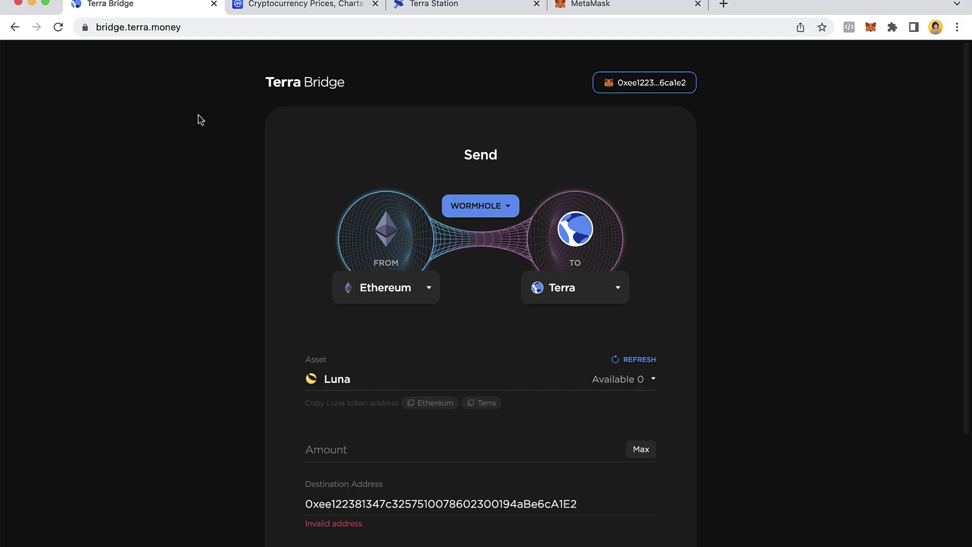
drag(120, 27, 167, 31)
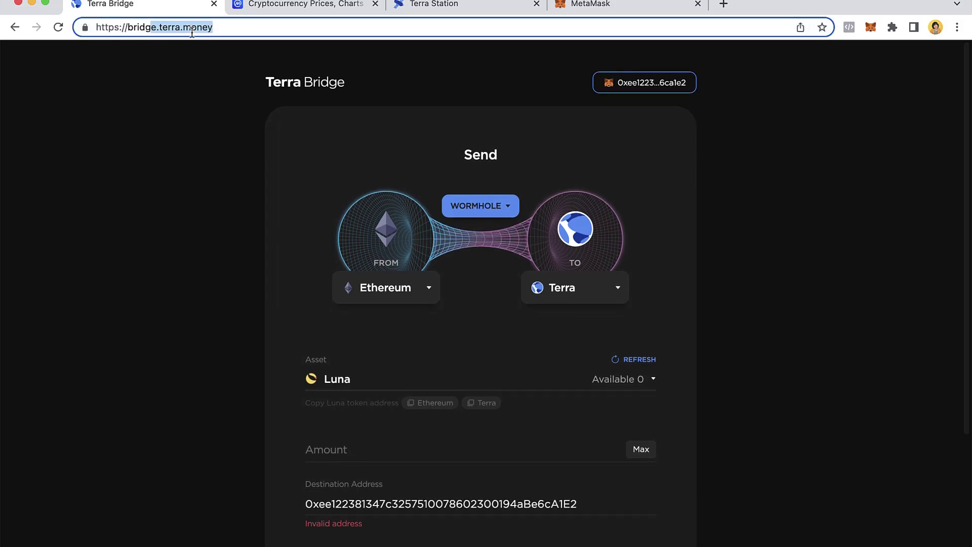
key(Return)
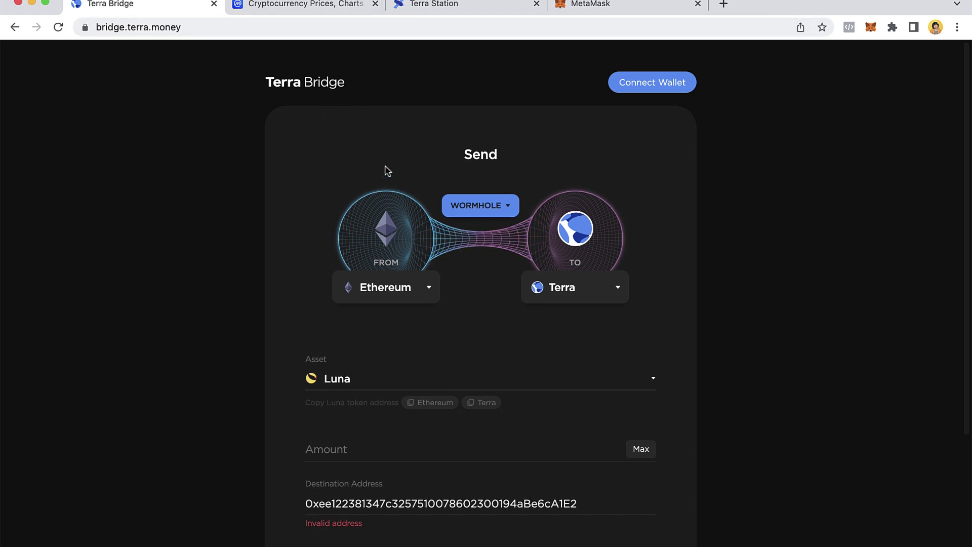
Connect the MetaMask wallet, close the crypto prices page, and open the destination network list.
click(667, 84)
click(376, 5)
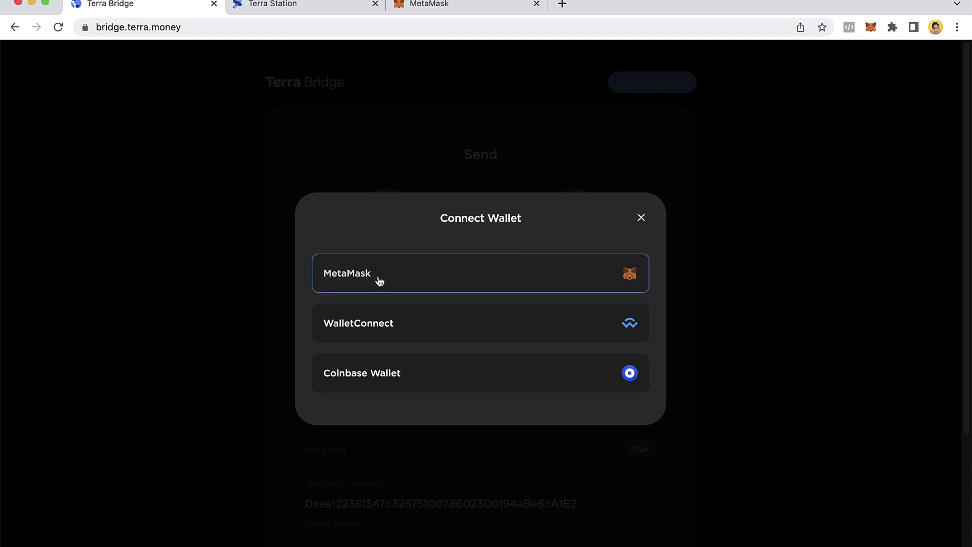
click(398, 282)
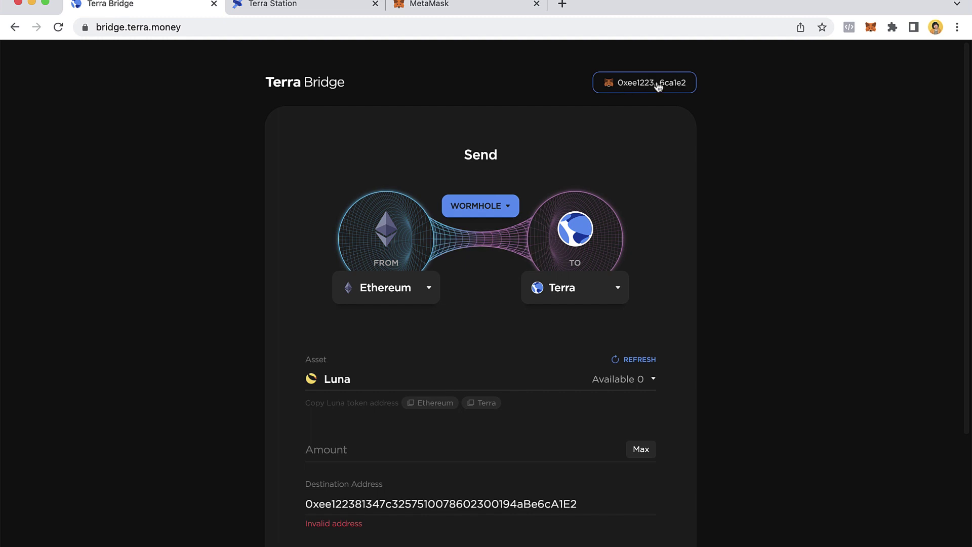
scroll(669, 96, down, 1)
scroll(668, 97, down, 5)
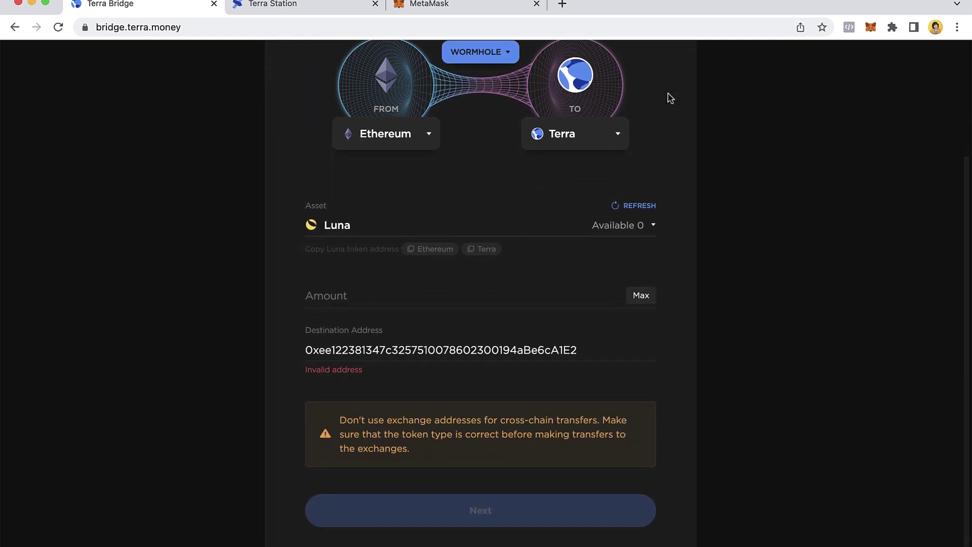
scroll(669, 96, up, 3)
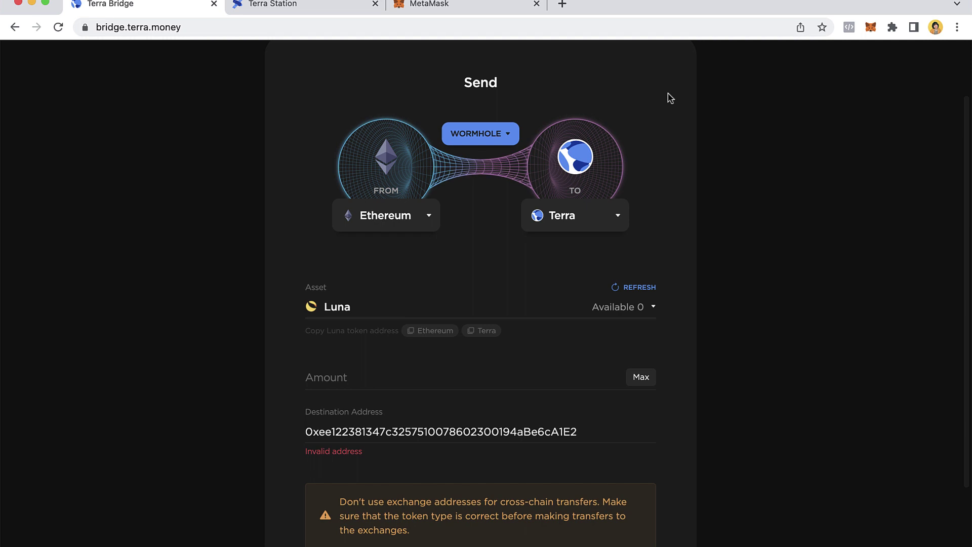
click(614, 216)
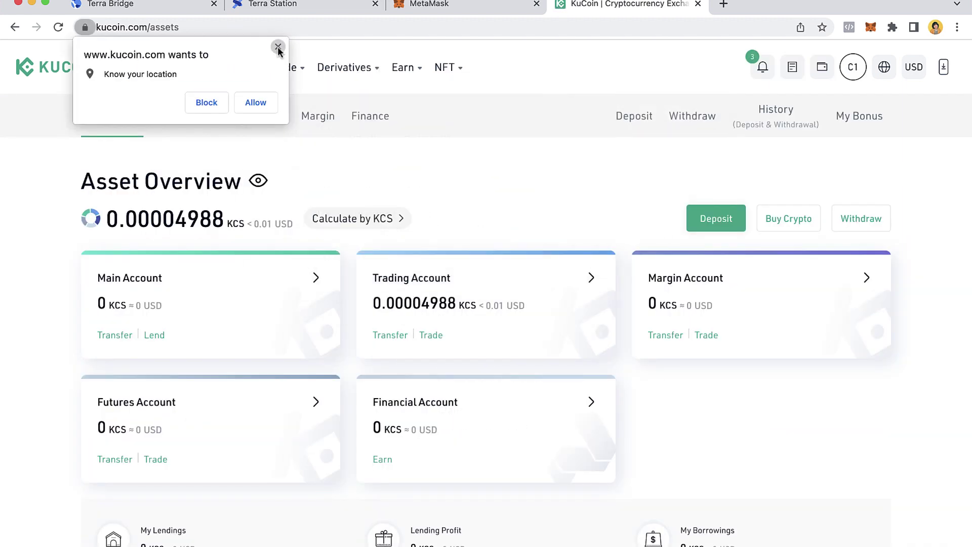
Dismiss the location permission request and open KuCoin's Main Account balances.
click(278, 48)
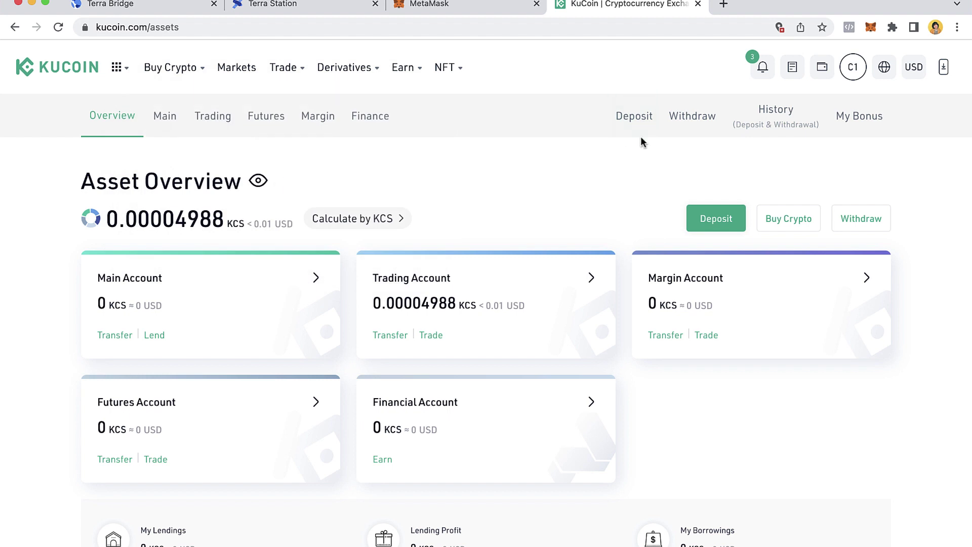
mouse_move(117, 67)
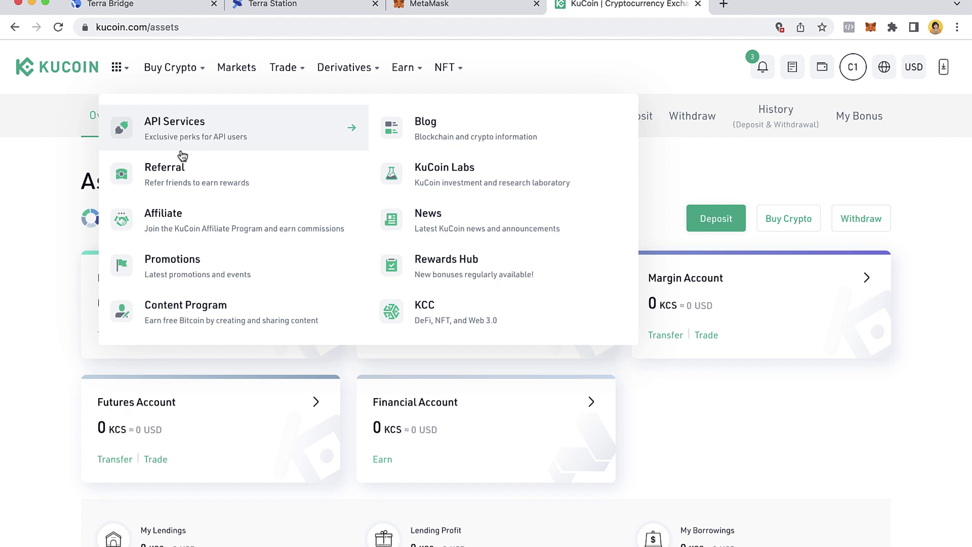
scroll(695, 408, down, 1)
scroll(694, 408, up, 1)
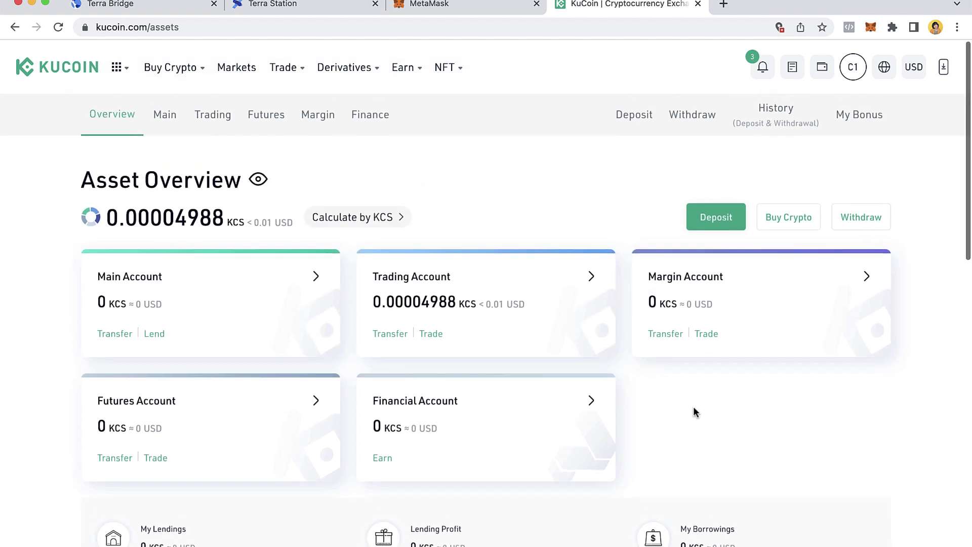
mouse_move(792, 71)
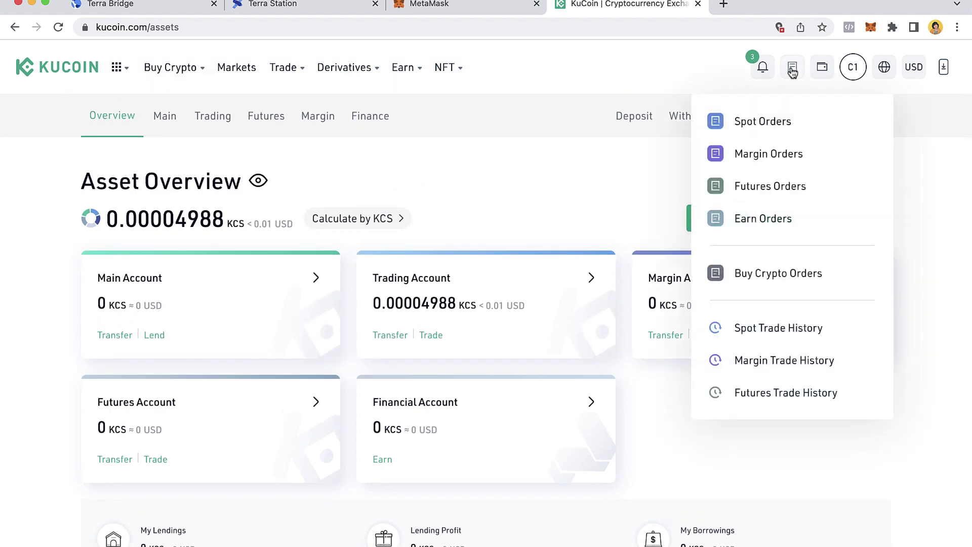
mouse_move(823, 68)
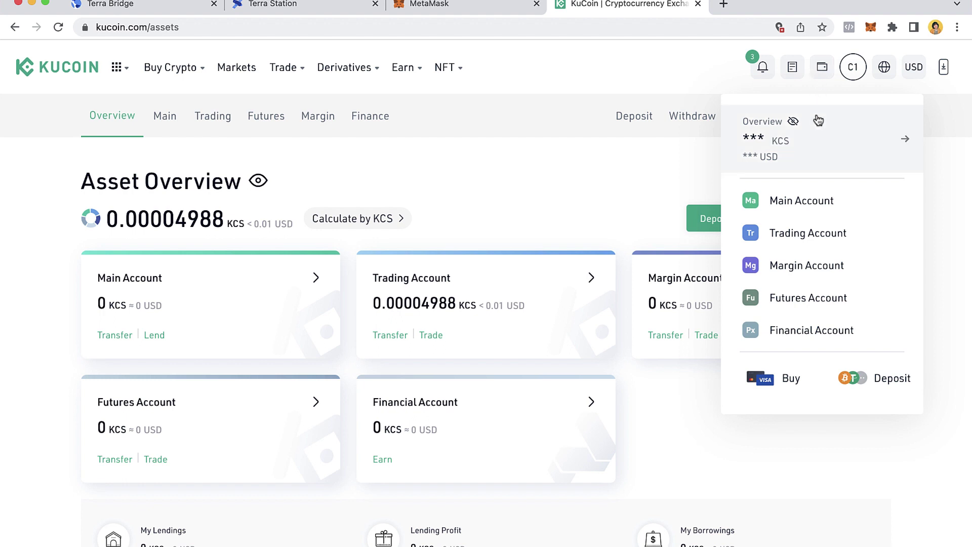
click(807, 201)
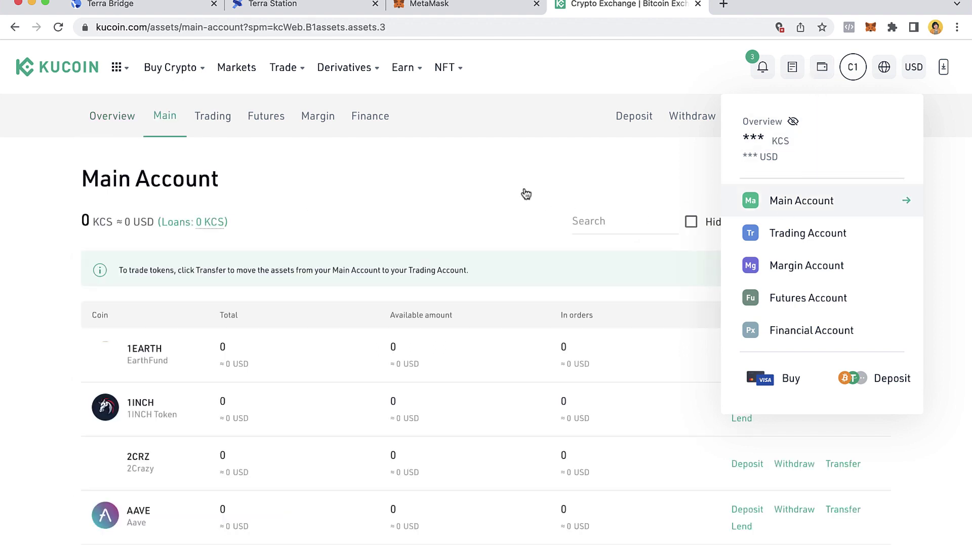
Filter the Main Account coin list by 'luna'.
scroll(527, 186, down, 1)
click(578, 190)
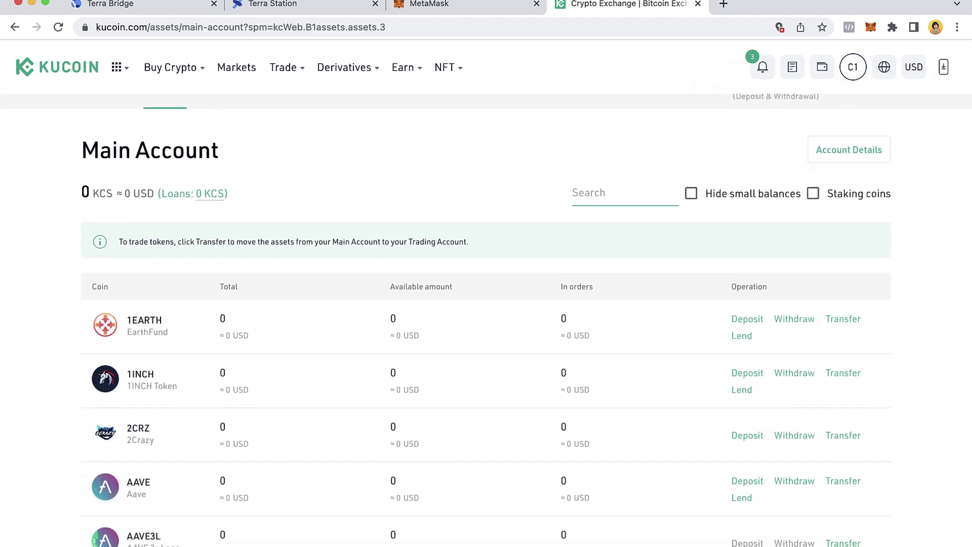
text(luna)
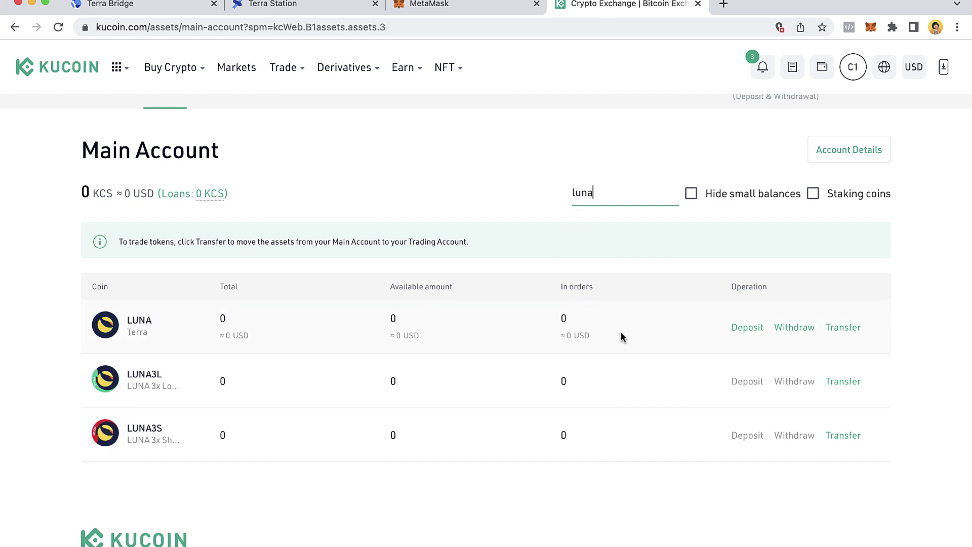
Start a LUNA deposit on the Terra (LUNA) network, acknowledging the memo and congestion notices.
click(740, 330)
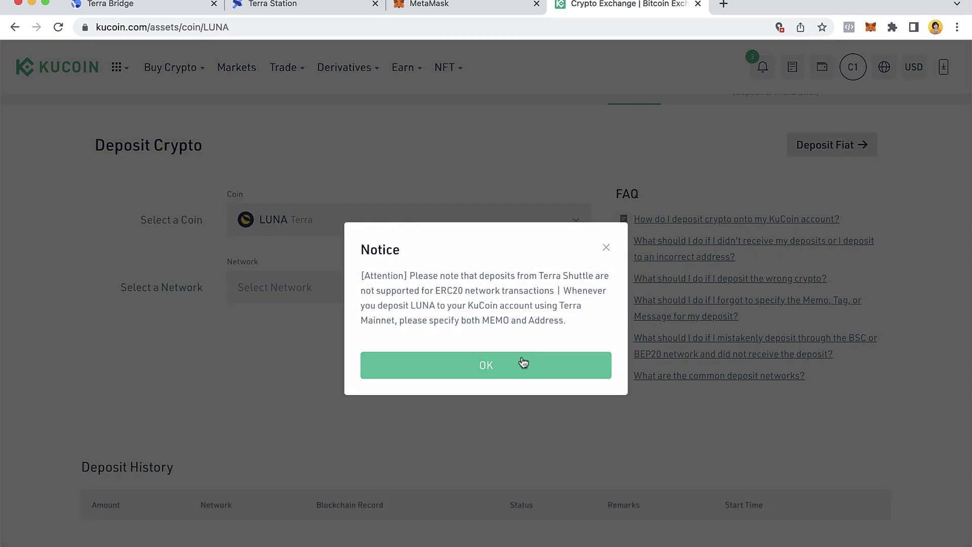
click(520, 365)
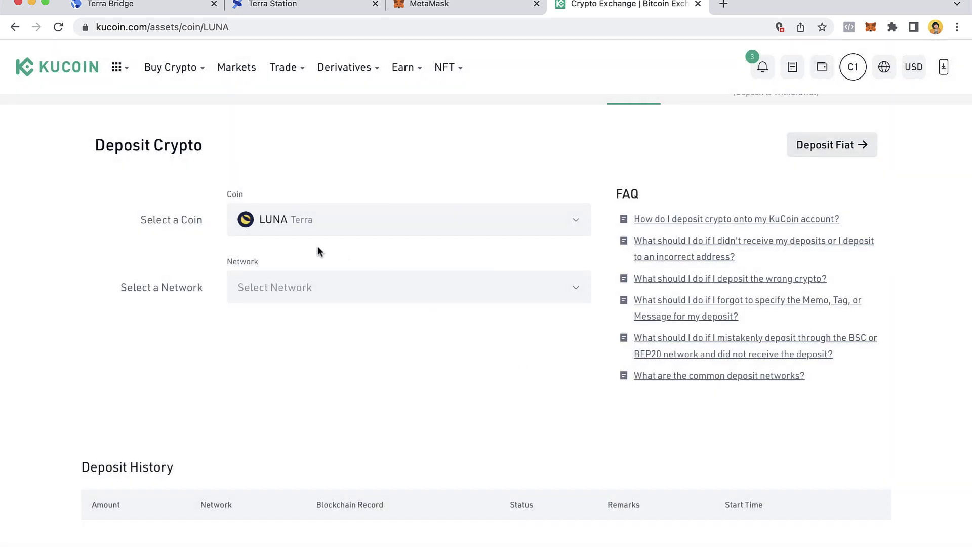
click(281, 289)
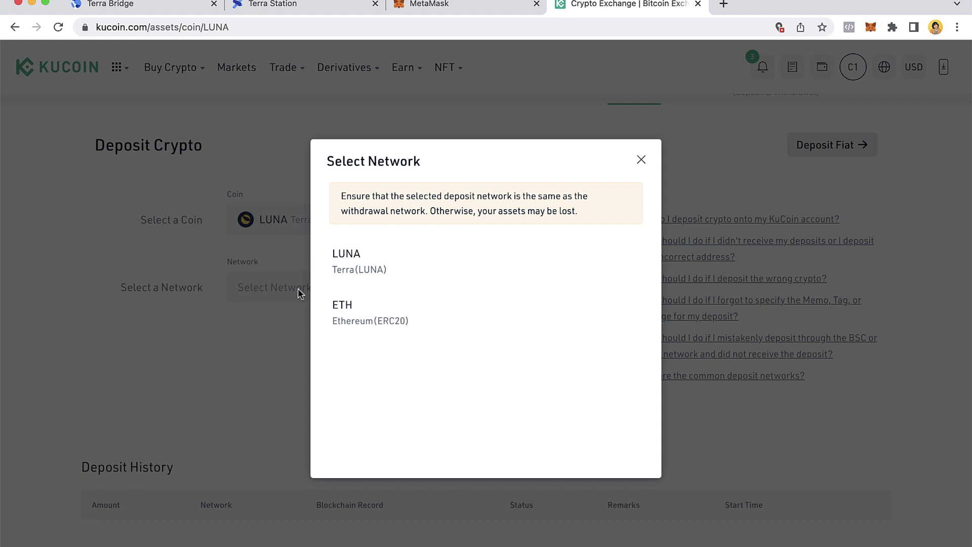
click(424, 260)
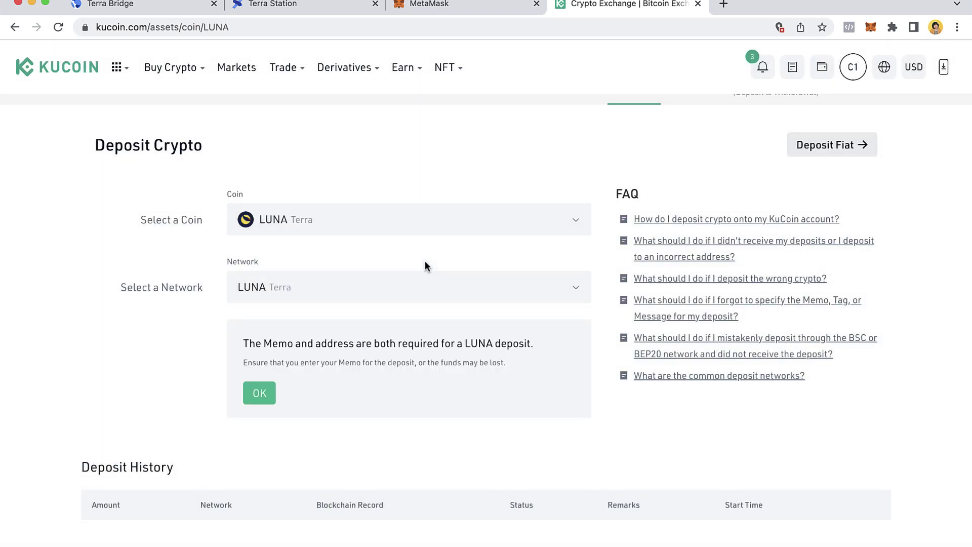
click(265, 391)
click(489, 369)
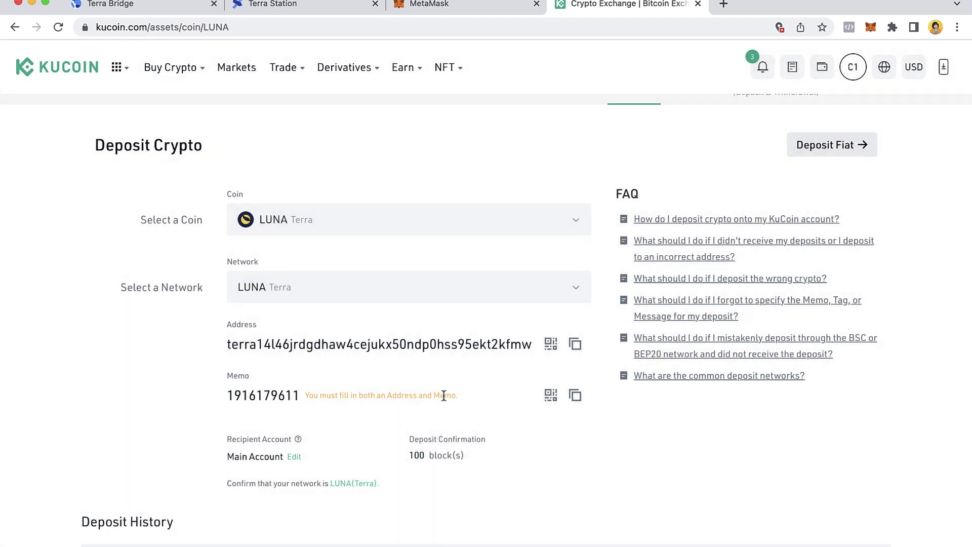
scroll(444, 395, down, 2)
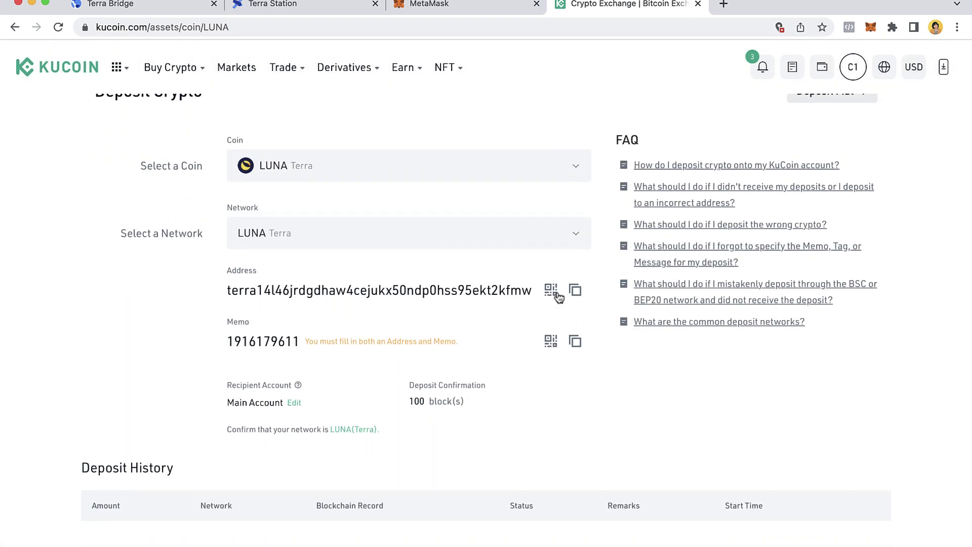
Copy the KuCoin deposit address, set Terra Bridge to send 4 Luna to Terra, and start unlocking.
click(576, 290)
click(141, 4)
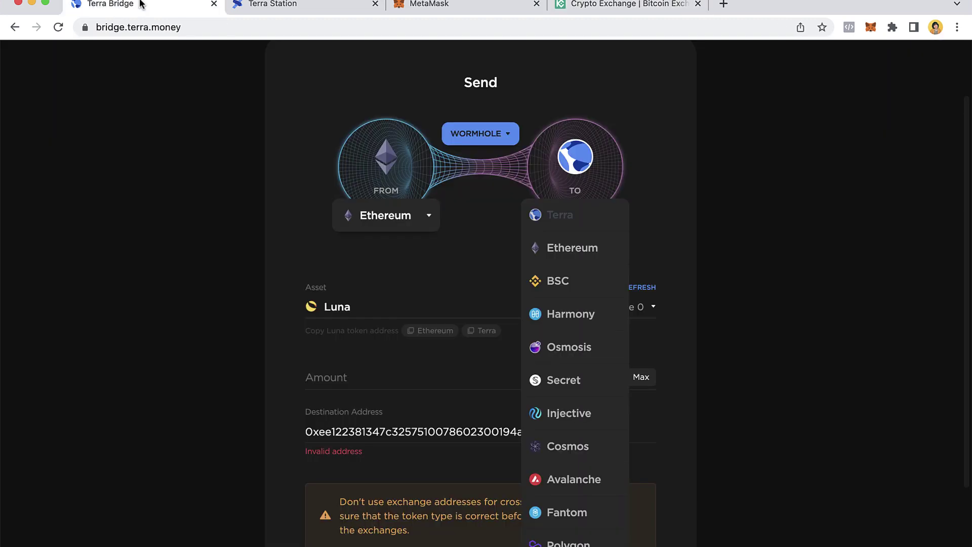
click(378, 375)
text(4)
scroll(437, 414, down, 2)
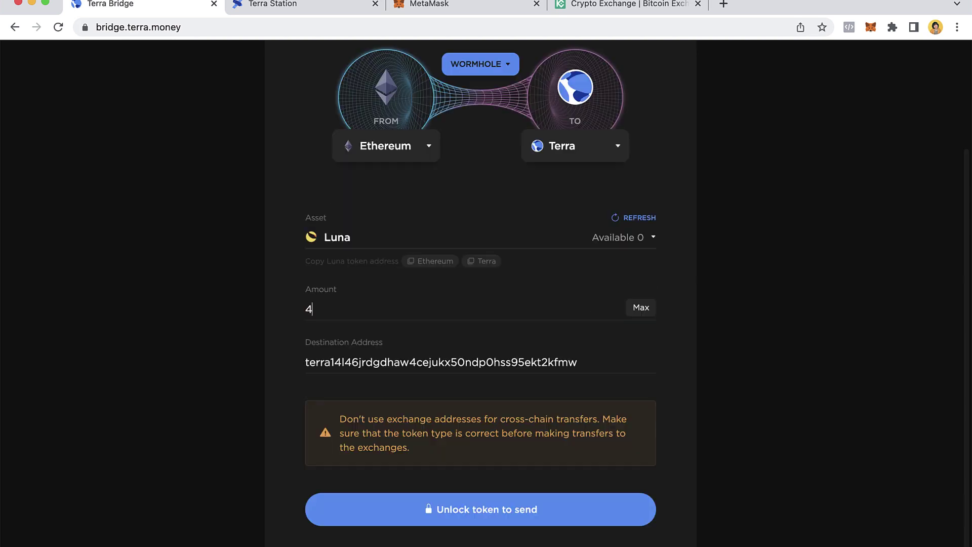
scroll(532, 430, down, 2)
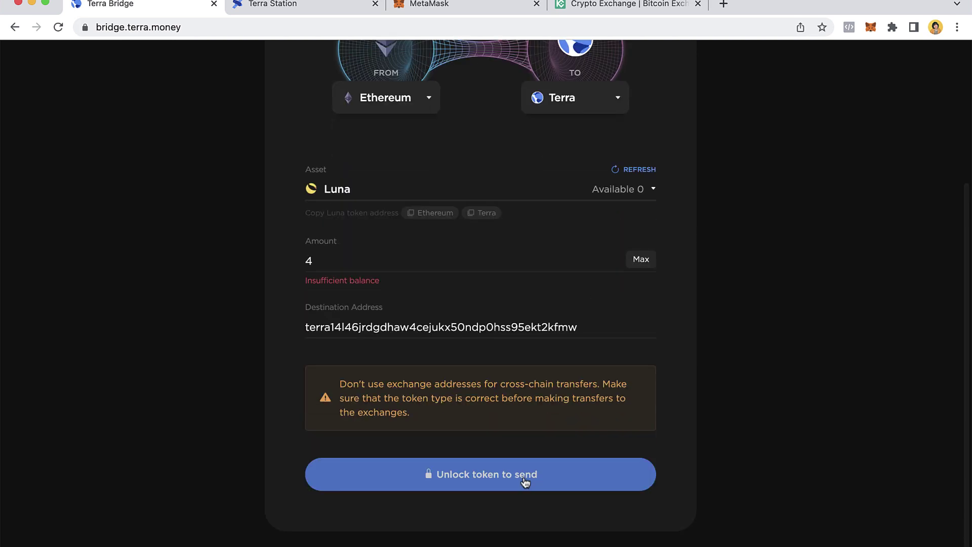
click(465, 485)
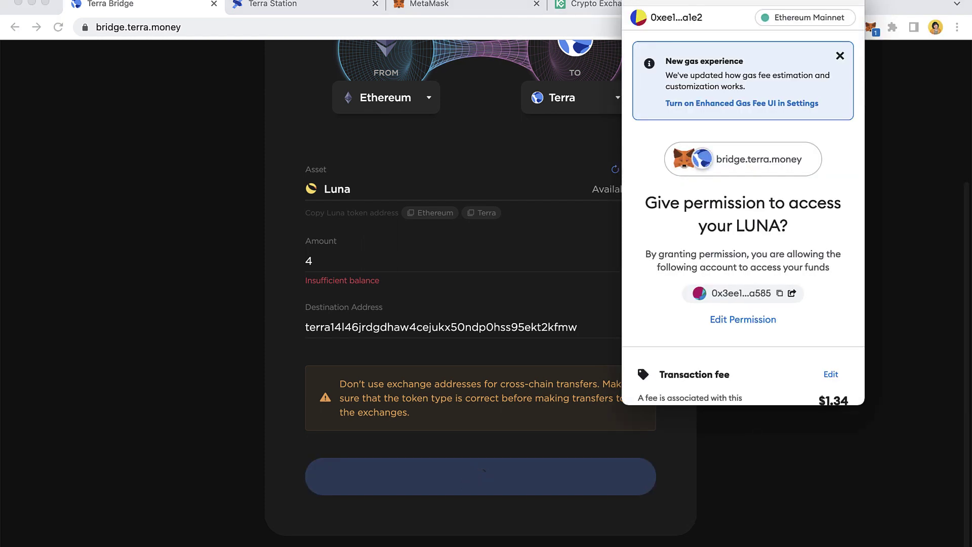
Check the LUNA access request's $1.28 fee and insufficient-ETH warning, then close the popup.
scroll(783, 172, down, 5)
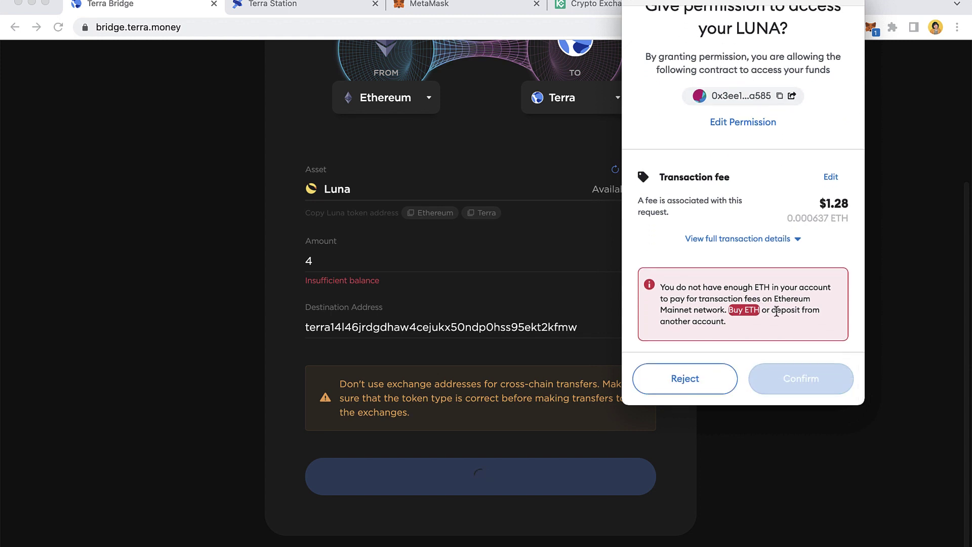
scroll(840, 116, up, 1)
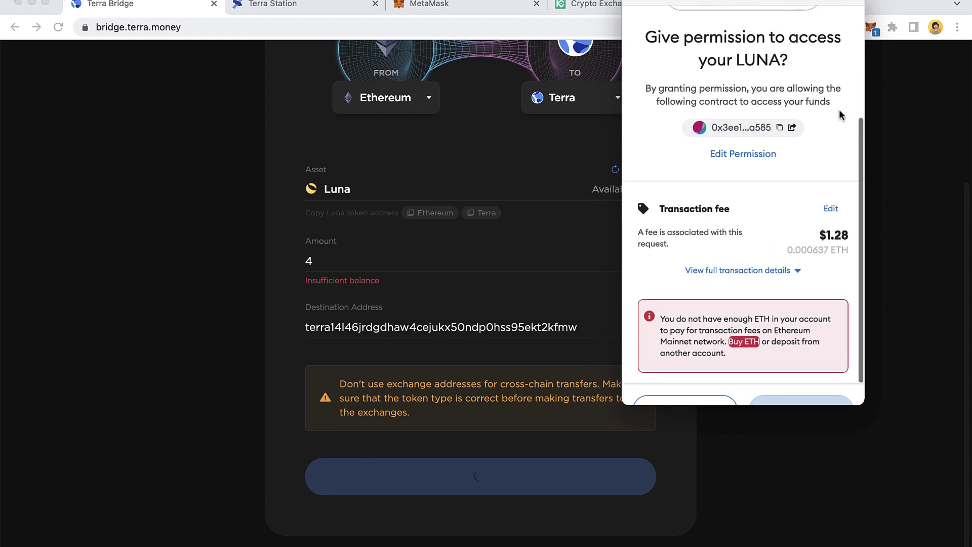
scroll(840, 122, down, 1)
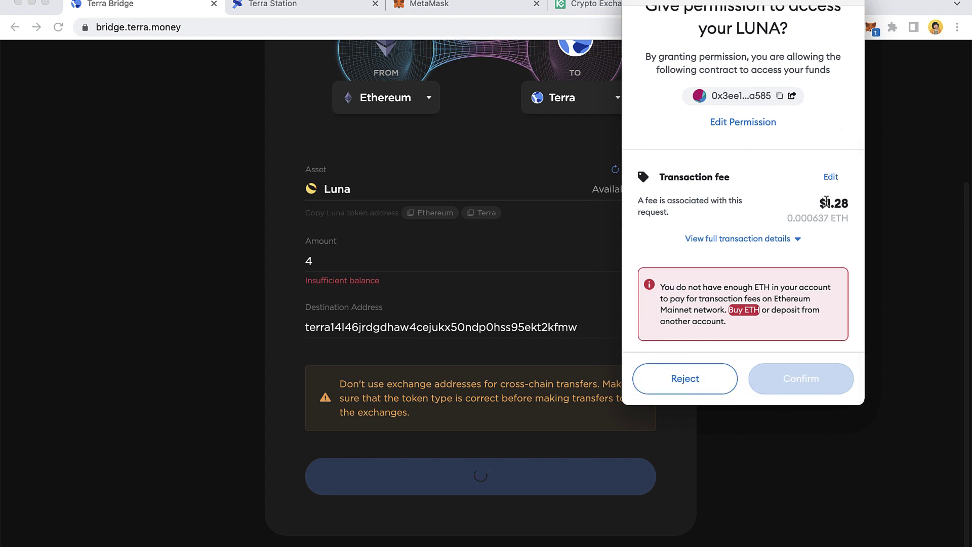
drag(819, 202, 849, 208)
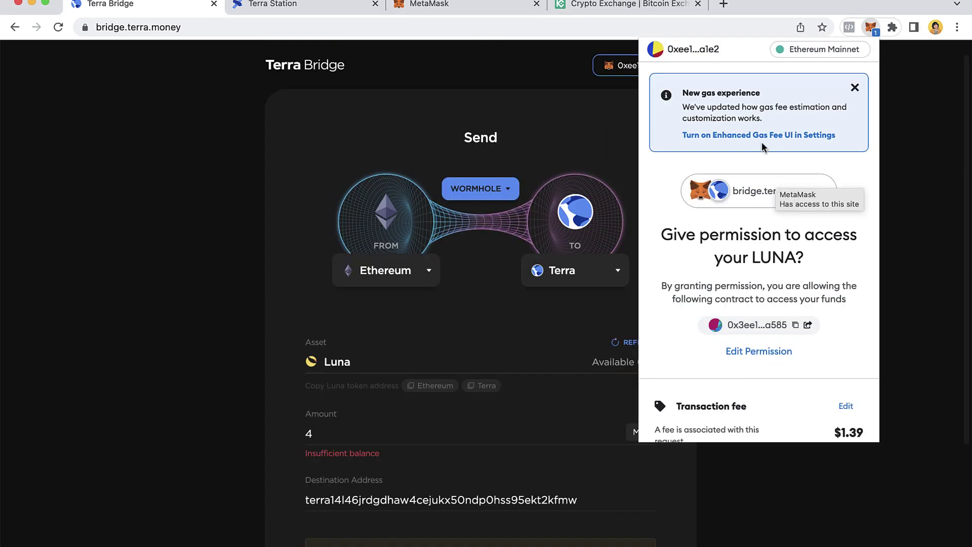
click(466, 290)
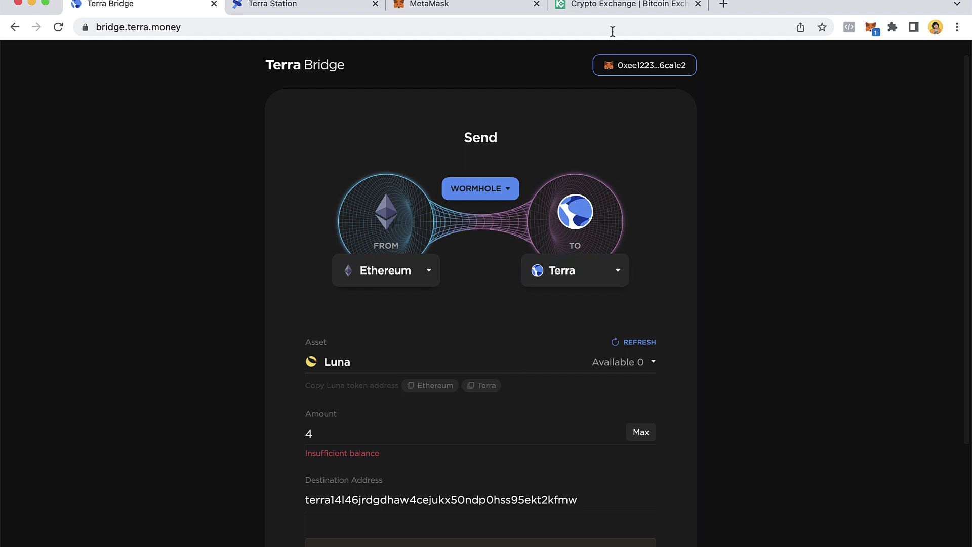
Return to KuCoin's LUNA deposit page and scroll through its Terra address and memo.
click(605, 6)
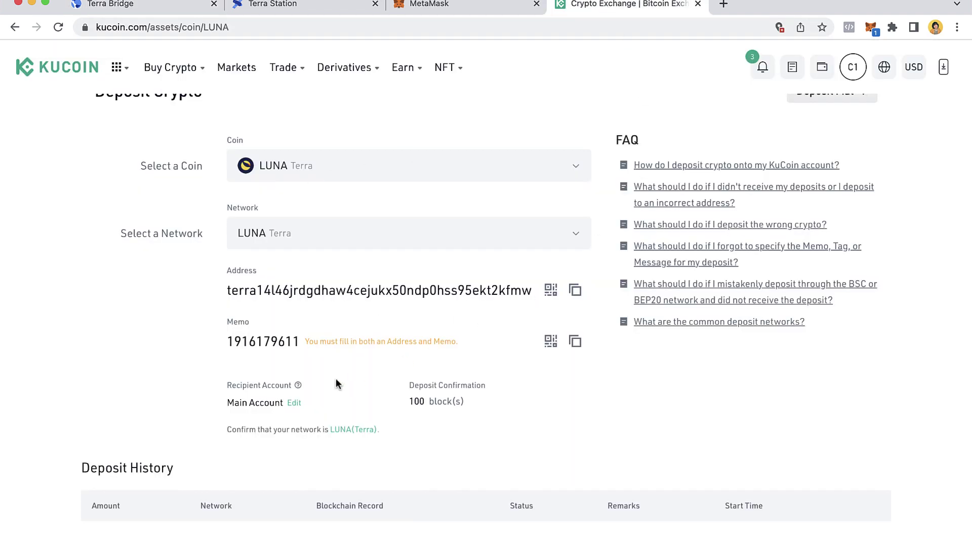
scroll(336, 379, down, 1)
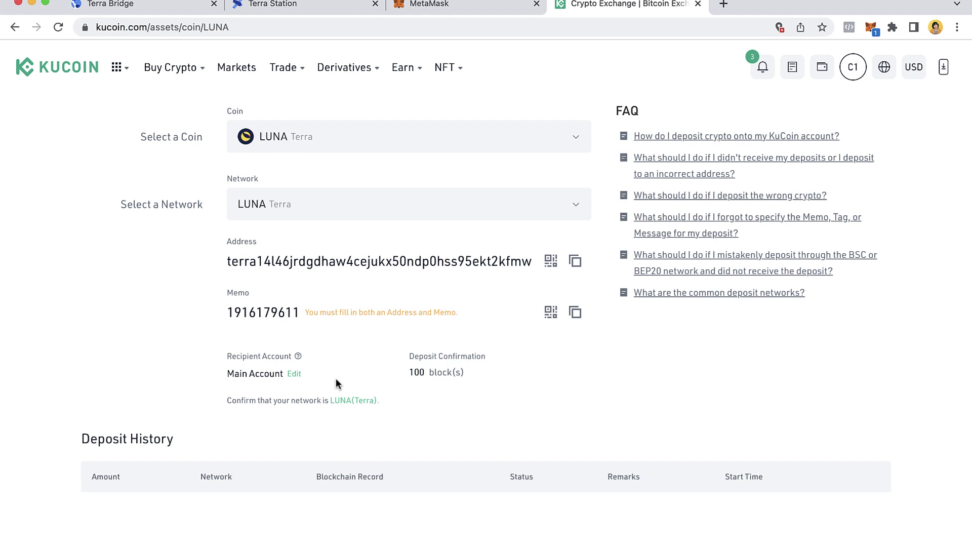
scroll(335, 378, up, 2)
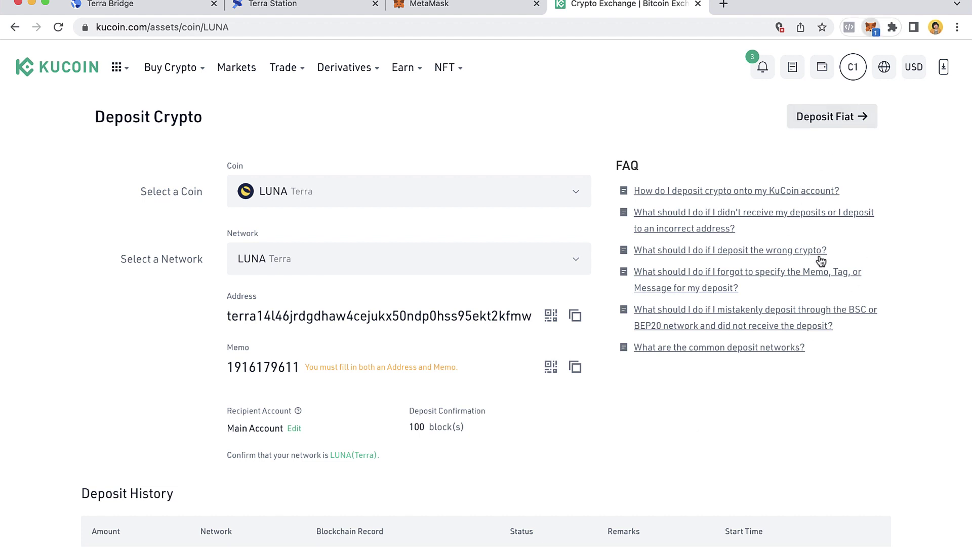
Open the MetaMask wallet showing 0 ETH and 0 LUNA and begin a send.
scroll(813, 253, down, 2)
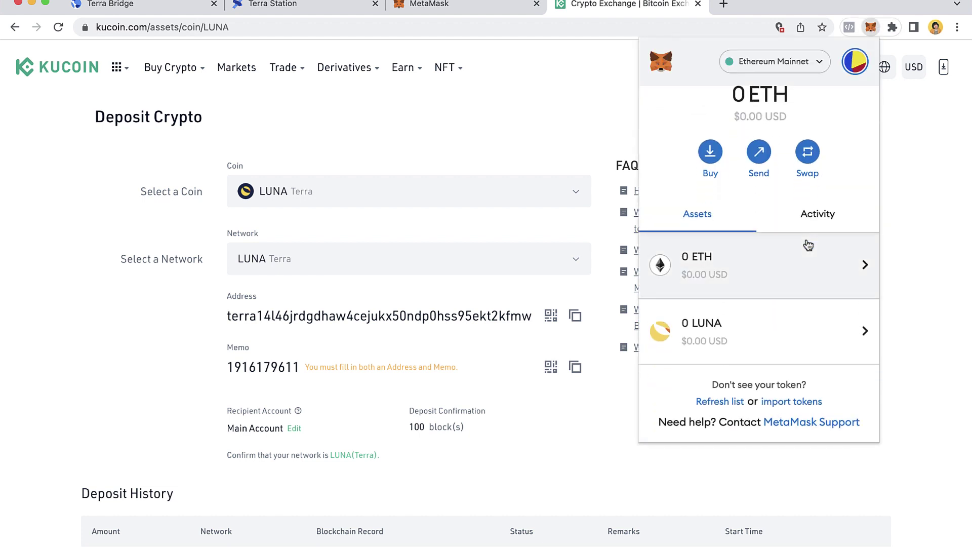
click(765, 329)
click(737, 242)
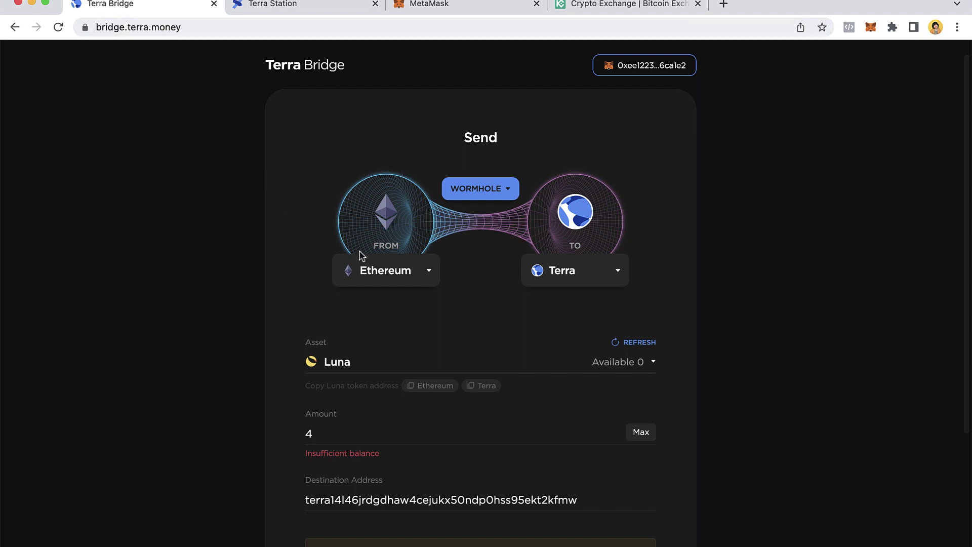
scroll(360, 253, down, 5)
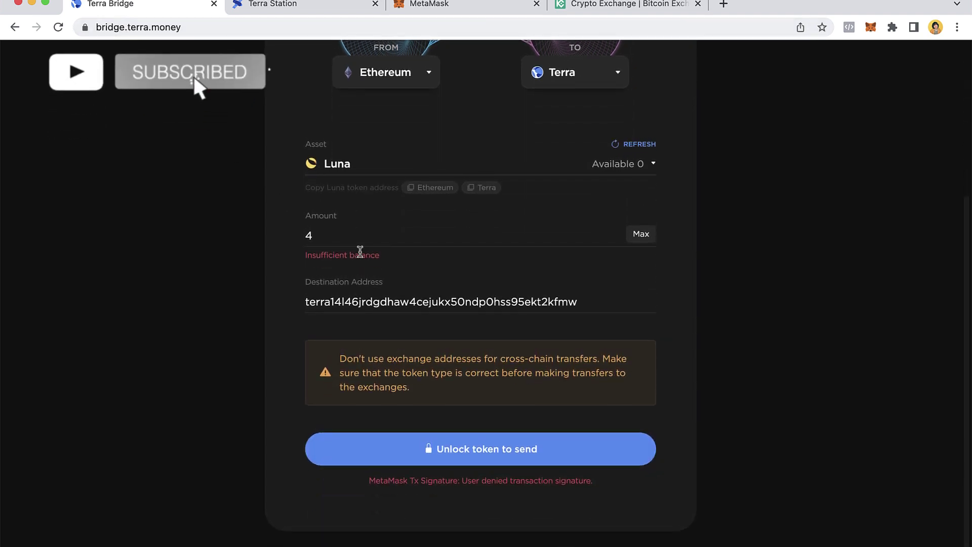